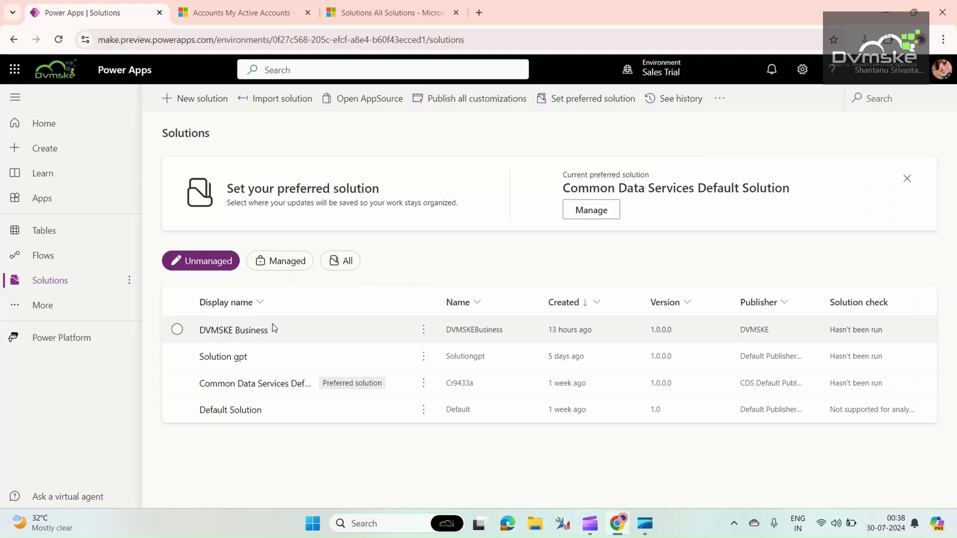
- Show the Account table's columns in the DVMSKE Business solution
{"action": "left_click", "coordinate": [241, 334]}
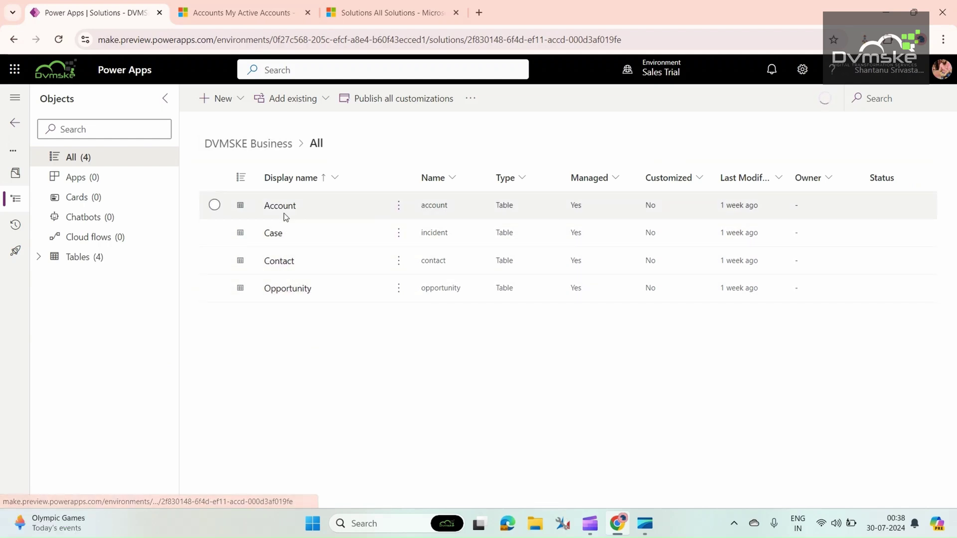
{"action": "left_click", "coordinate": [39, 257]}
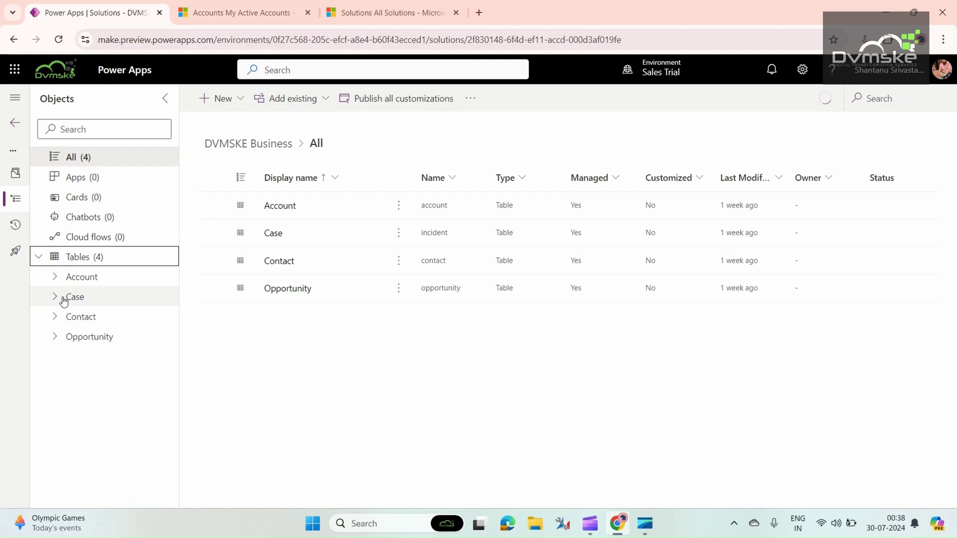
{"action": "left_click", "coordinate": [60, 277]}
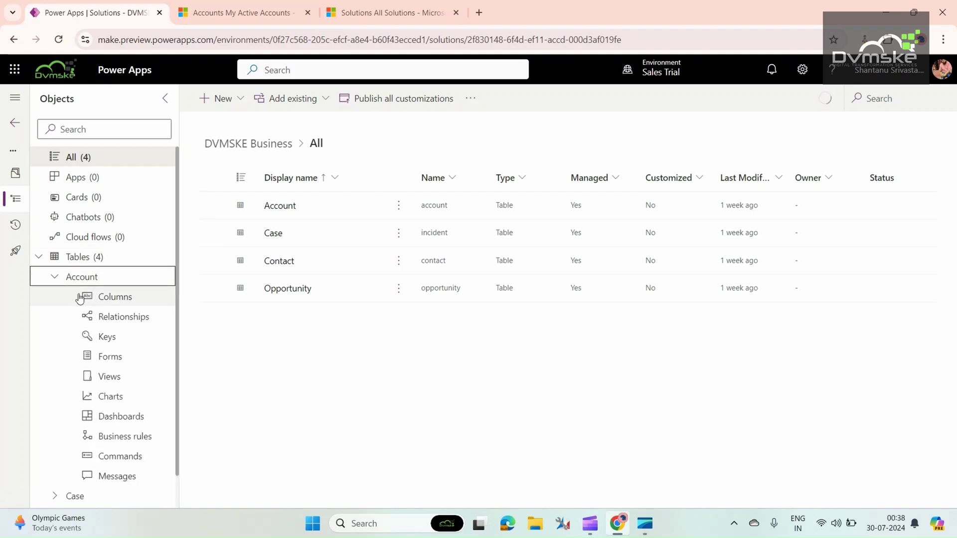
{"action": "left_click", "coordinate": [116, 298]}
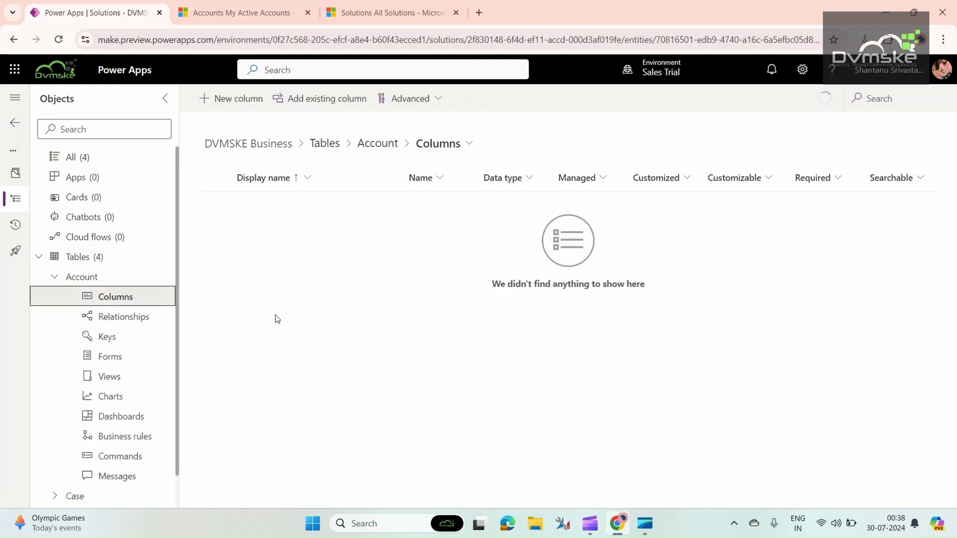
- Create a Whole number column 'Total active Cases' with Rollup behavior and save it
{"action": "left_click", "coordinate": [245, 98]}
{"action": "left_click", "coordinate": [626, 152]}
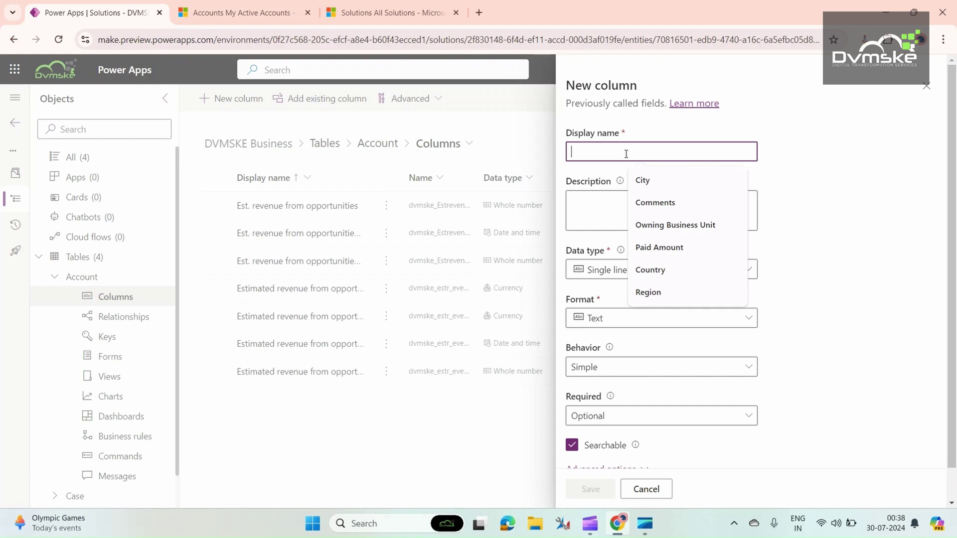
{"action": "type", "text": "Ac"}
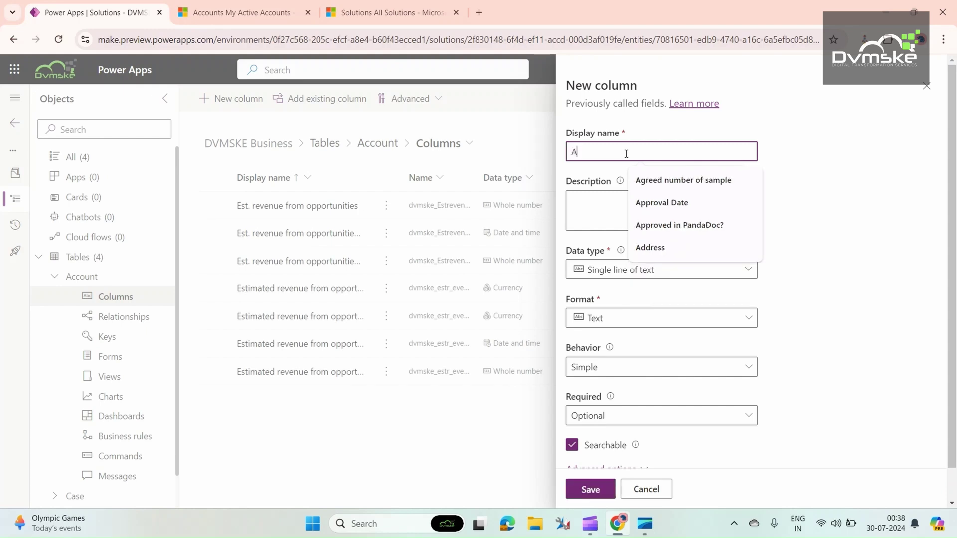
{"action": "key", "text": "BackSpace"}
{"action": "key", "text": "BackSpace"}
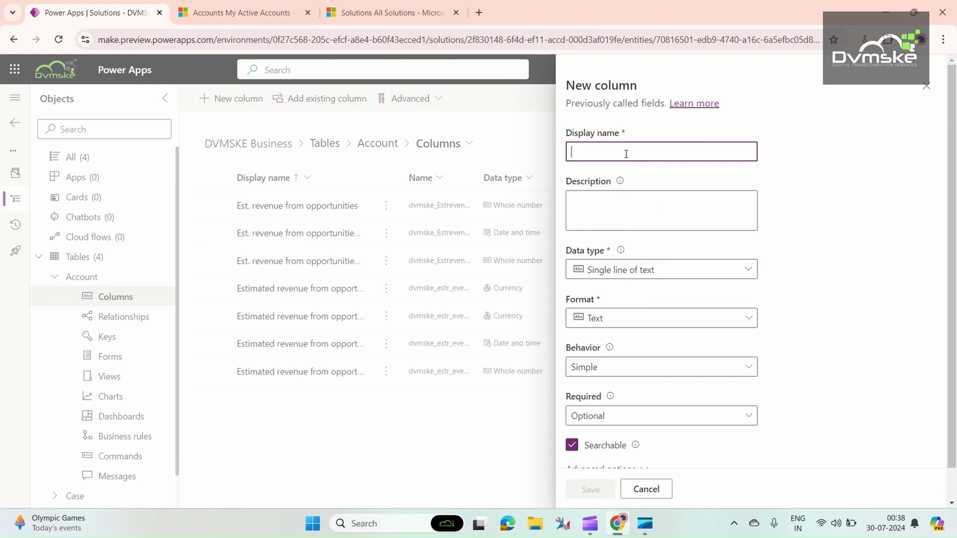
{"action": "type", "text": "Total"}
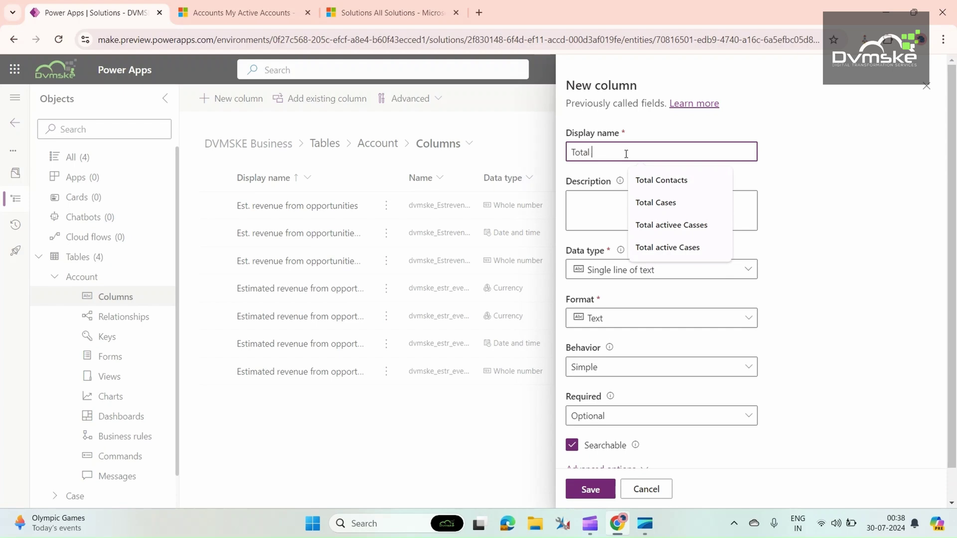
{"action": "left_click", "coordinate": [666, 248]}
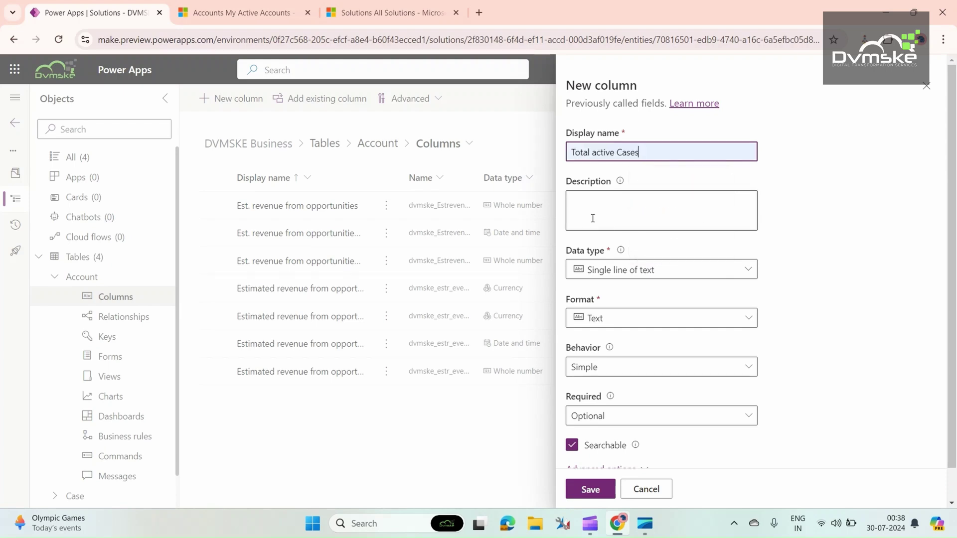
{"action": "left_click", "coordinate": [687, 270]}
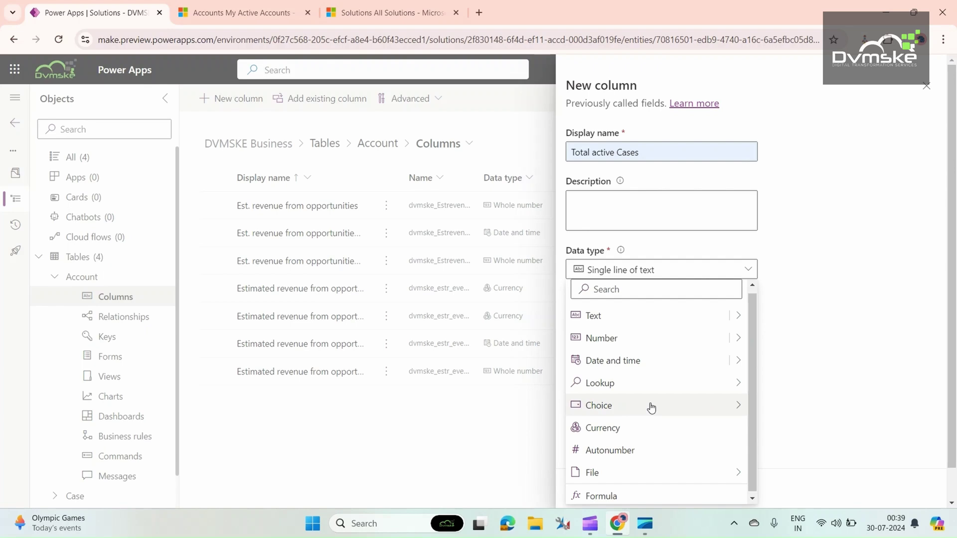
{"action": "left_click", "coordinate": [664, 345]}
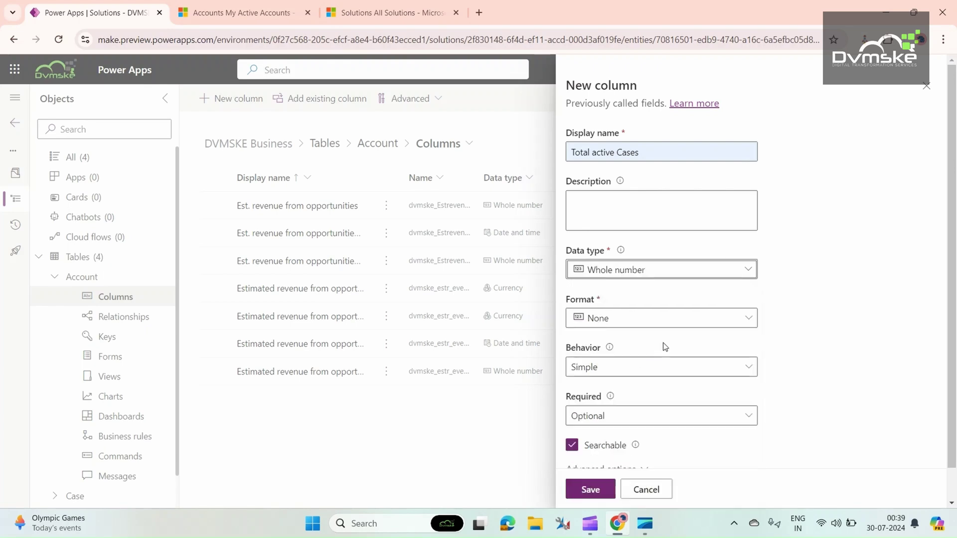
{"action": "left_click", "coordinate": [652, 368]}
{"action": "left_click", "coordinate": [607, 436]}
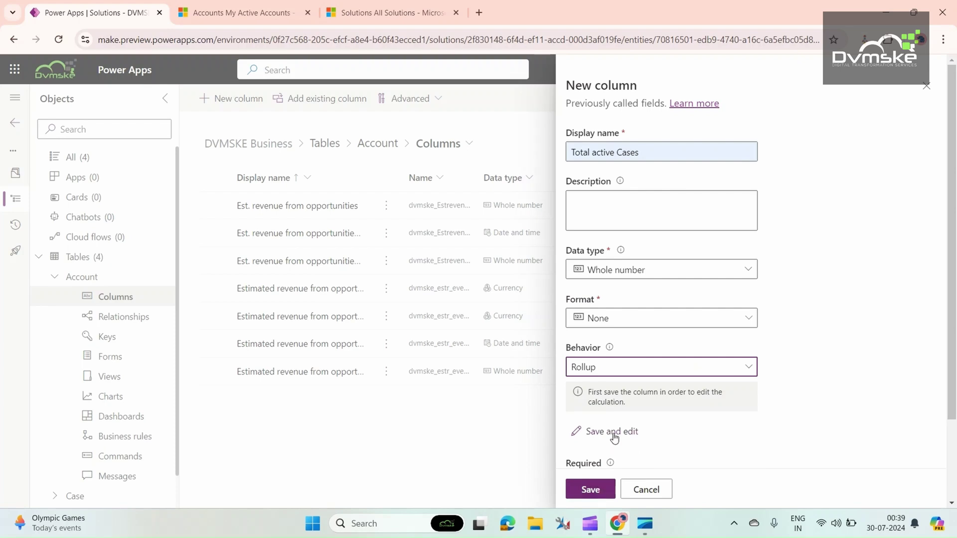
{"action": "left_click", "coordinate": [614, 433]}
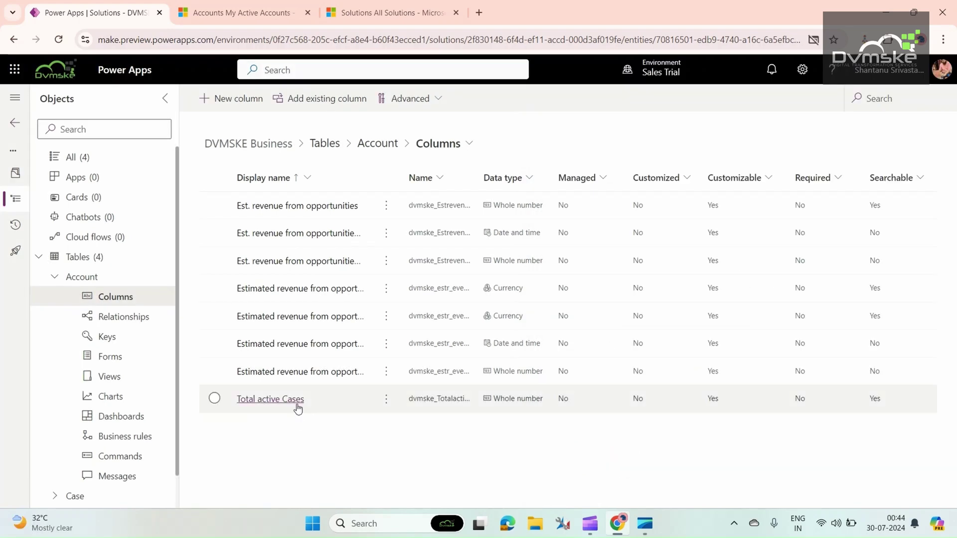
- Open the Total active Cases rollup editor and maximize it to full screen
{"action": "left_click", "coordinate": [298, 406]}
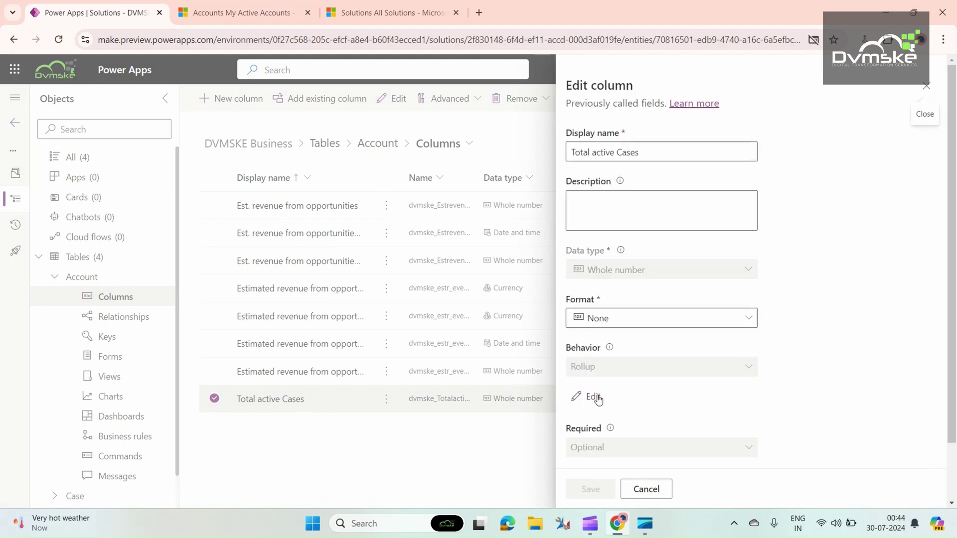
{"action": "left_click", "coordinate": [595, 397]}
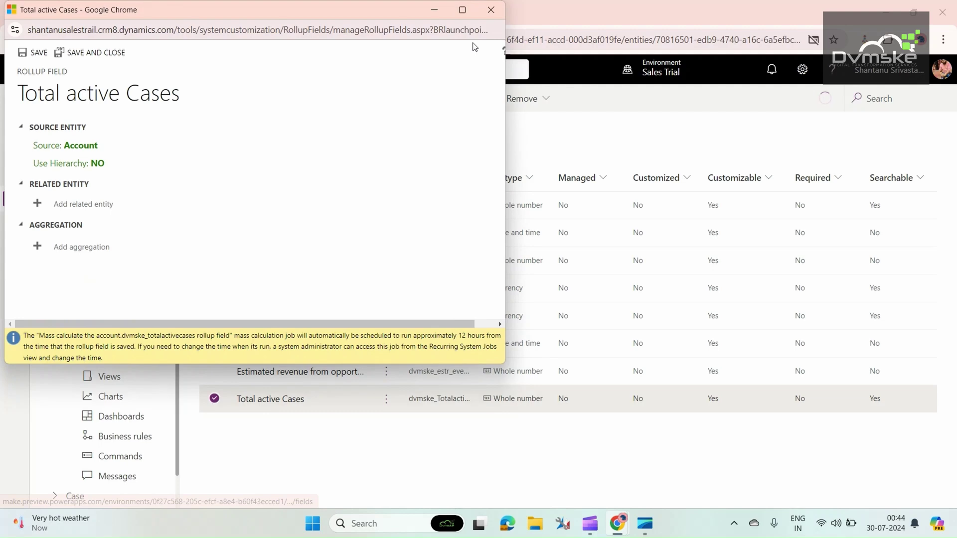
{"action": "mouse_move", "coordinate": [465, 12]}
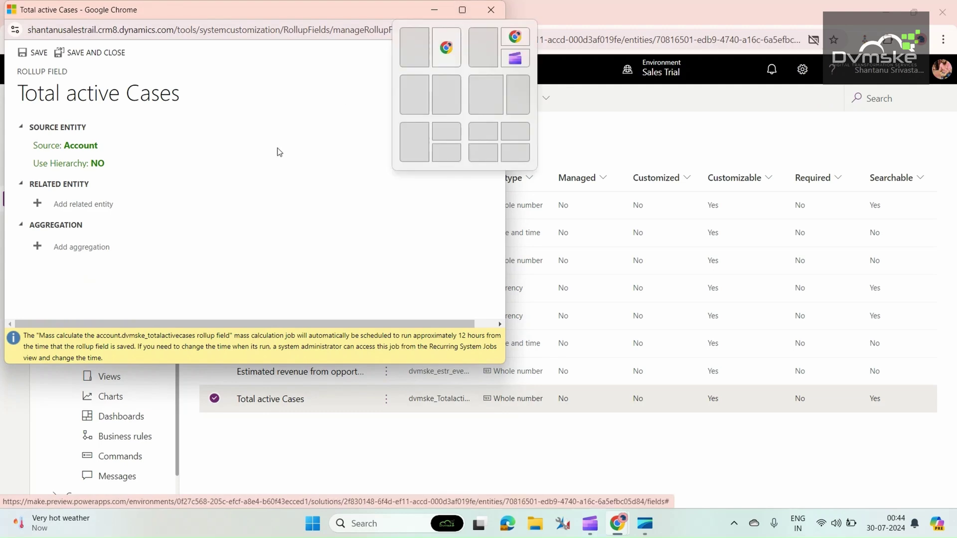
{"action": "left_click", "coordinate": [462, 9]}
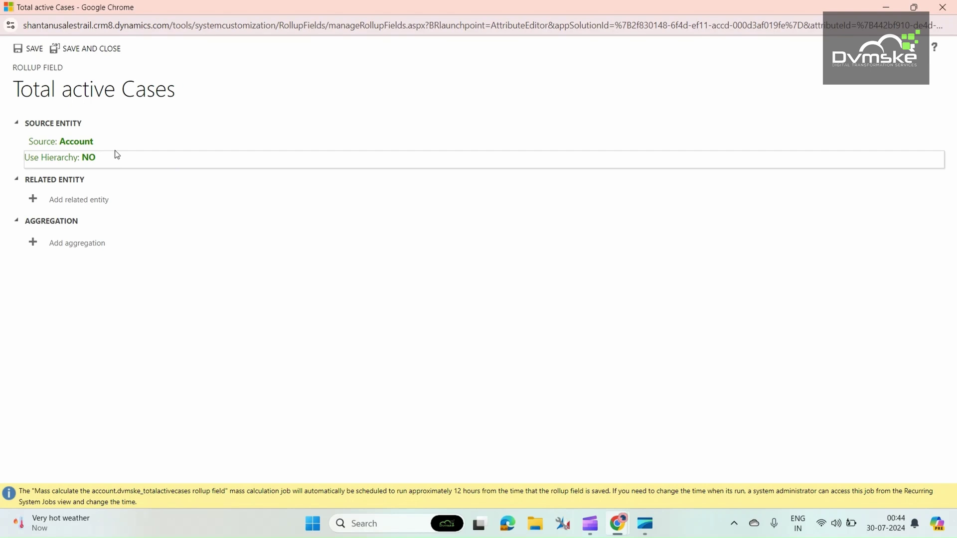
- Add Cases (Customer) as the rollup's related entity
{"action": "left_click", "coordinate": [81, 202]}
{"action": "left_click", "coordinate": [175, 202]}
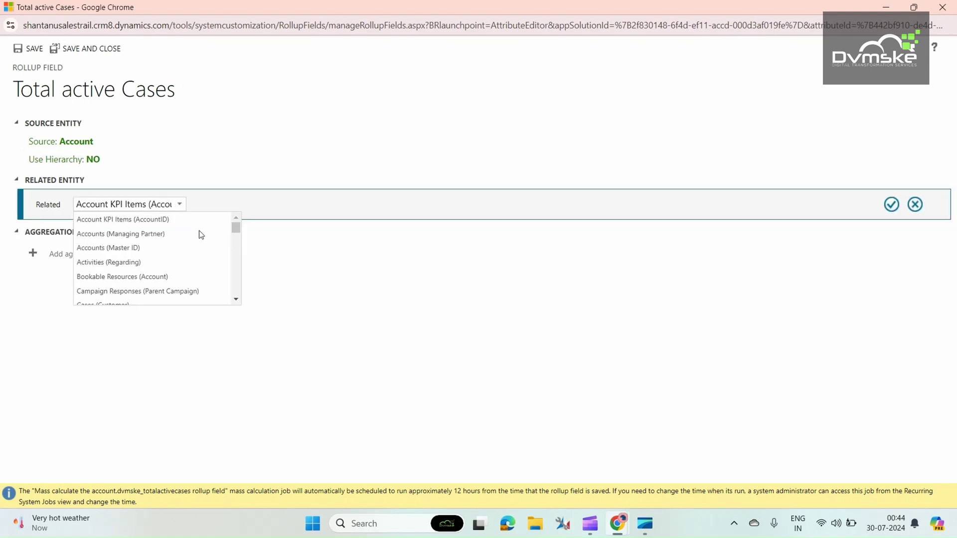
{"action": "left_click_drag", "start_coordinate": [239, 232], "coordinate": [240, 244]}
{"action": "scroll", "coordinate": [186, 248], "scroll_direction": "up", "scroll_amount": 5}
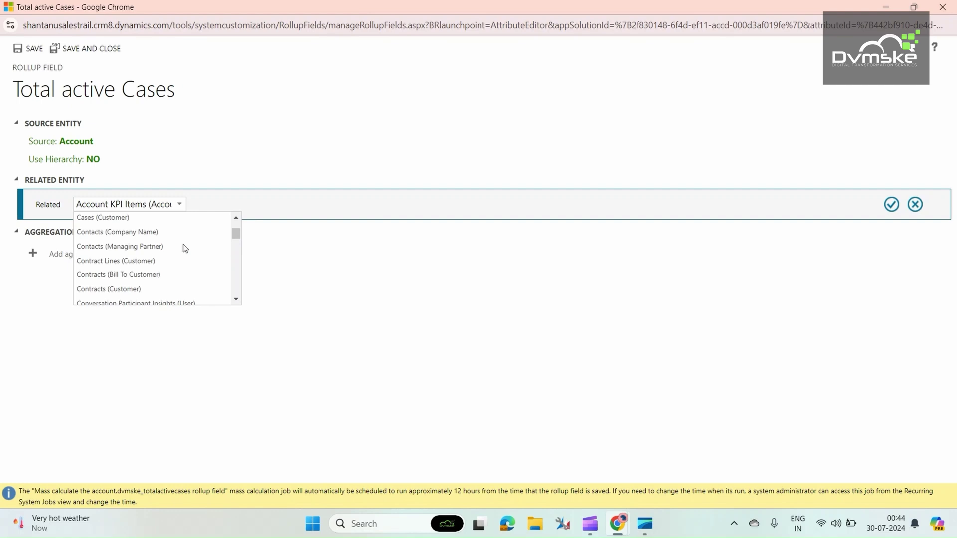
{"action": "scroll", "coordinate": [185, 248], "scroll_direction": "down", "scroll_amount": 3}
{"action": "scroll", "coordinate": [182, 248], "scroll_direction": "up", "scroll_amount": 3}
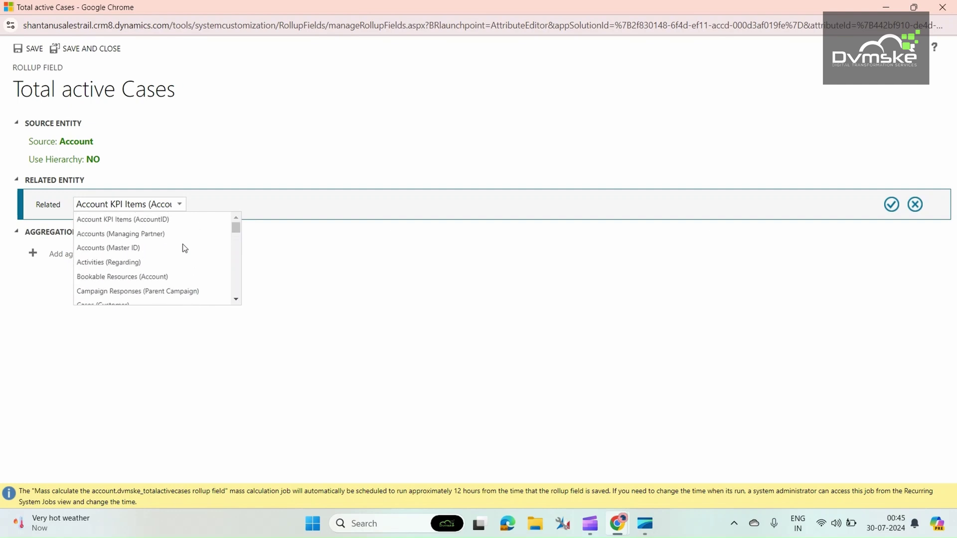
{"action": "scroll", "coordinate": [182, 248], "scroll_direction": "down", "scroll_amount": 1}
{"action": "left_click", "coordinate": [127, 243]}
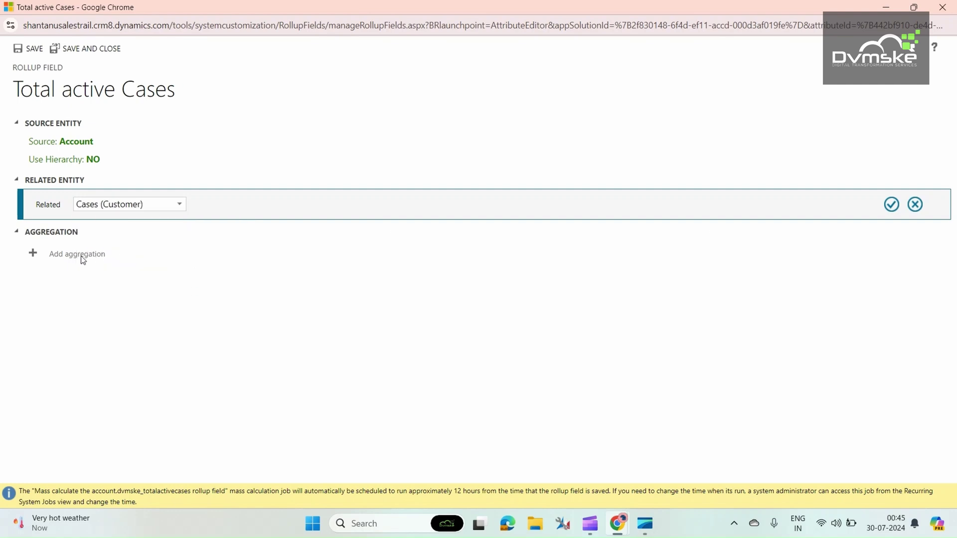
{"action": "left_click", "coordinate": [892, 204]}
- Add a COUNT of Case aggregation to the rollup
{"action": "left_click", "coordinate": [87, 285]}
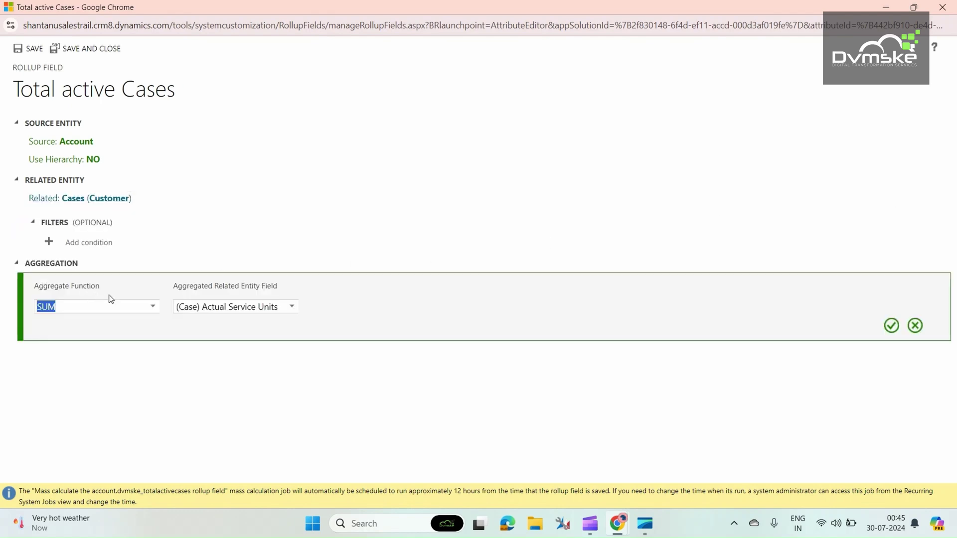
{"action": "left_click", "coordinate": [153, 306]}
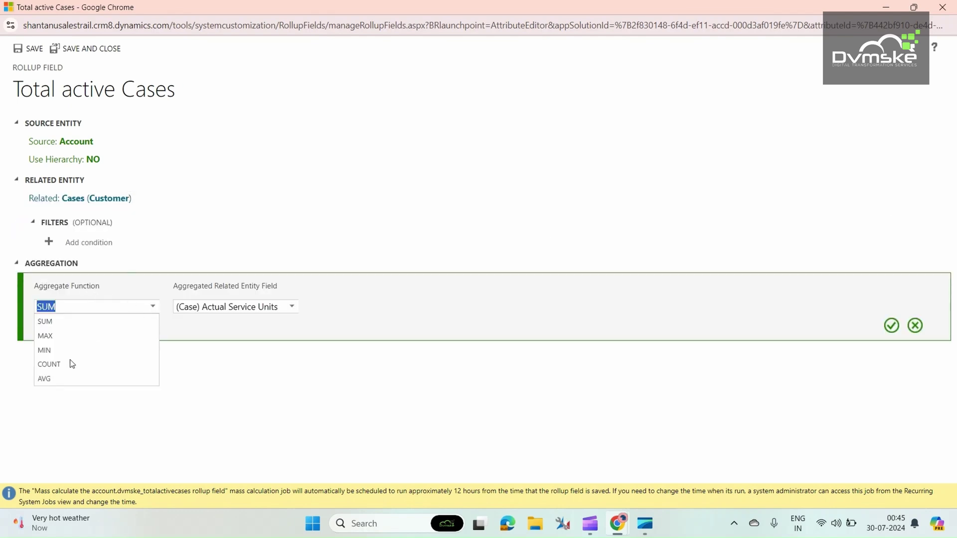
{"action": "left_click", "coordinate": [72, 364]}
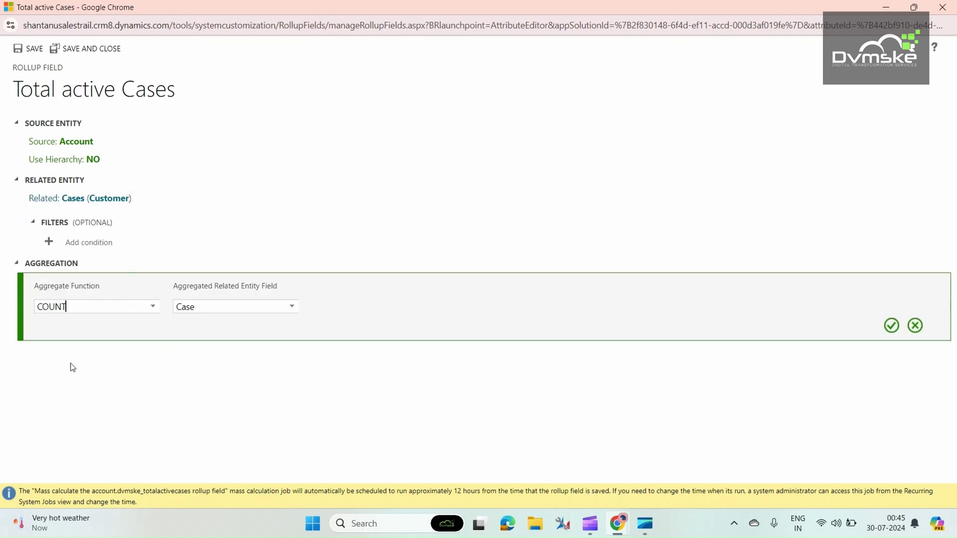
{"action": "left_click", "coordinate": [892, 326]}
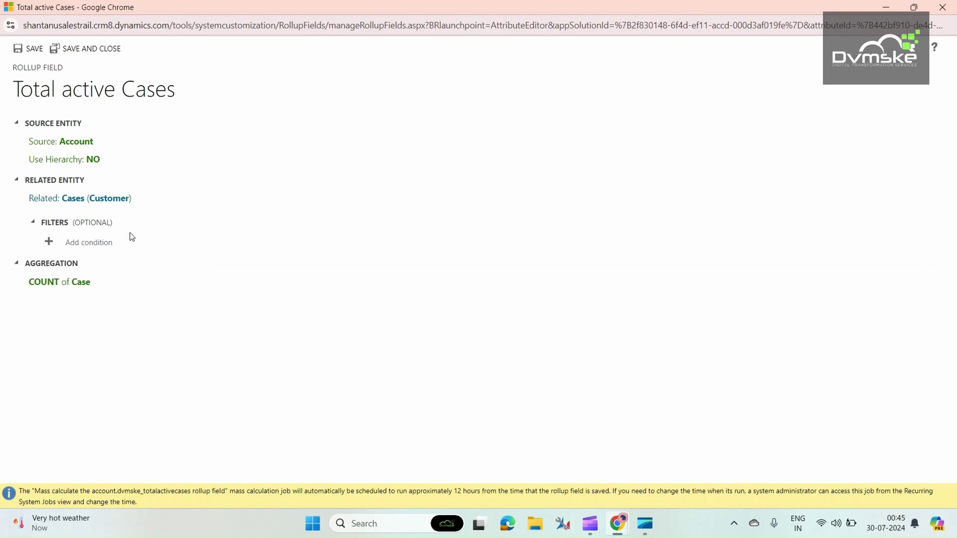
- Save the rollup definition and place Total active Cases below Account Name on the Account main form
{"action": "left_click", "coordinate": [109, 57]}
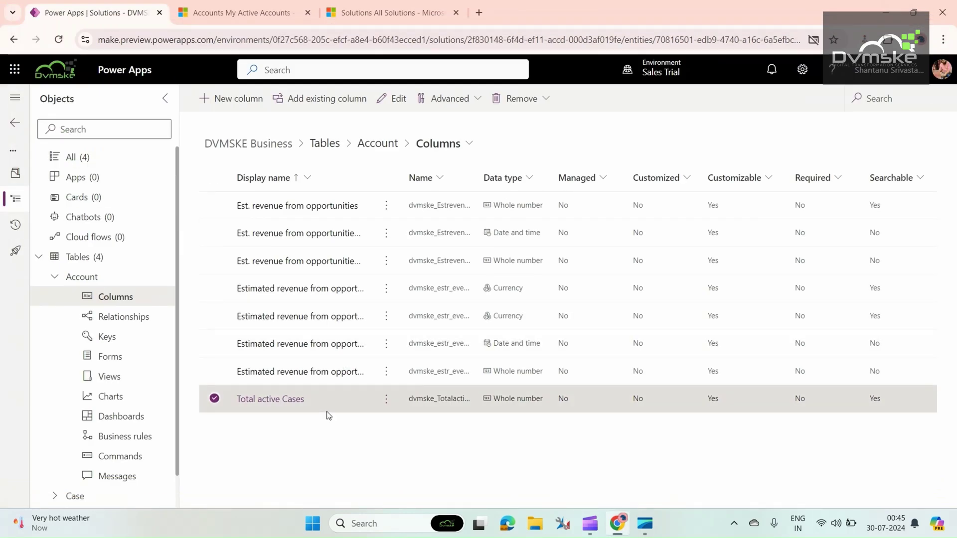
{"action": "left_click", "coordinate": [118, 363]}
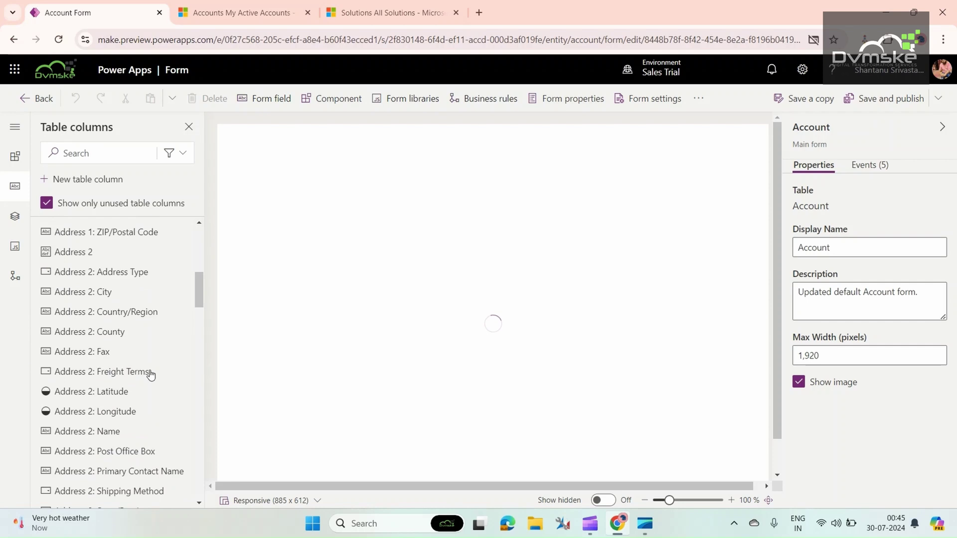
{"action": "scroll", "coordinate": [151, 375], "scroll_direction": "down", "scroll_amount": 20}
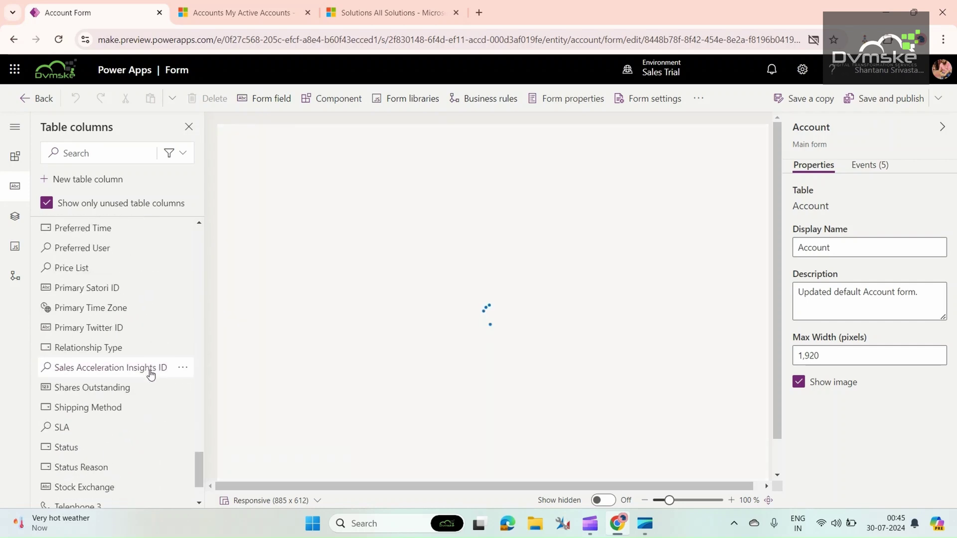
{"action": "scroll", "coordinate": [151, 374], "scroll_direction": "down", "scroll_amount": 3}
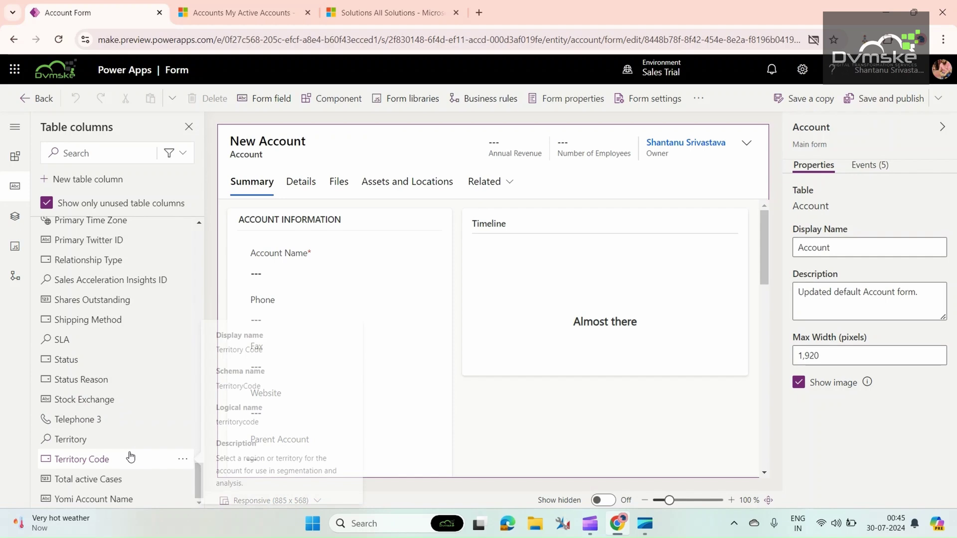
{"action": "left_click_drag", "start_coordinate": [125, 480], "coordinate": [269, 283]}
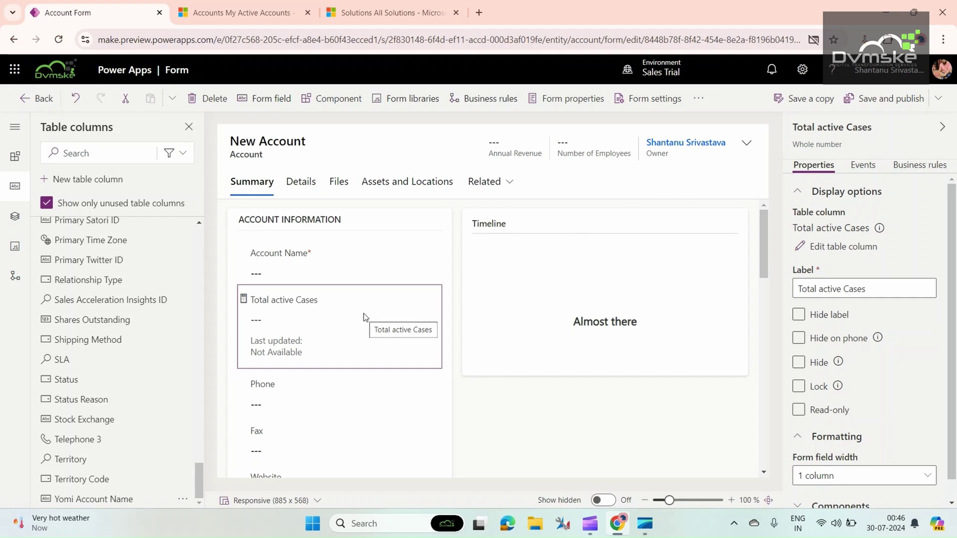
- Save and publish the Account main form
{"action": "left_click", "coordinate": [882, 104]}
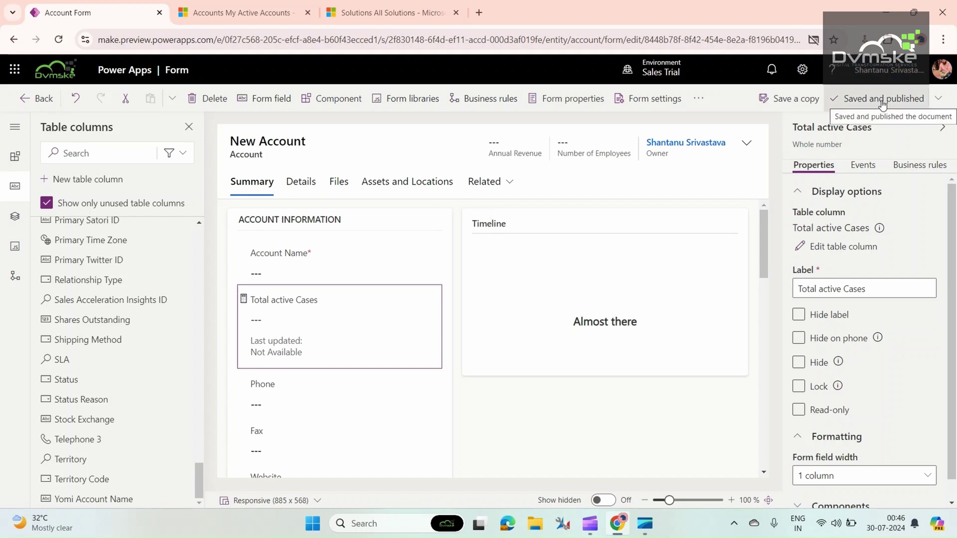
- Recalculate Total active Cases on the Alpine Ski House account, showing 0
{"action": "left_click", "coordinate": [235, 11]}
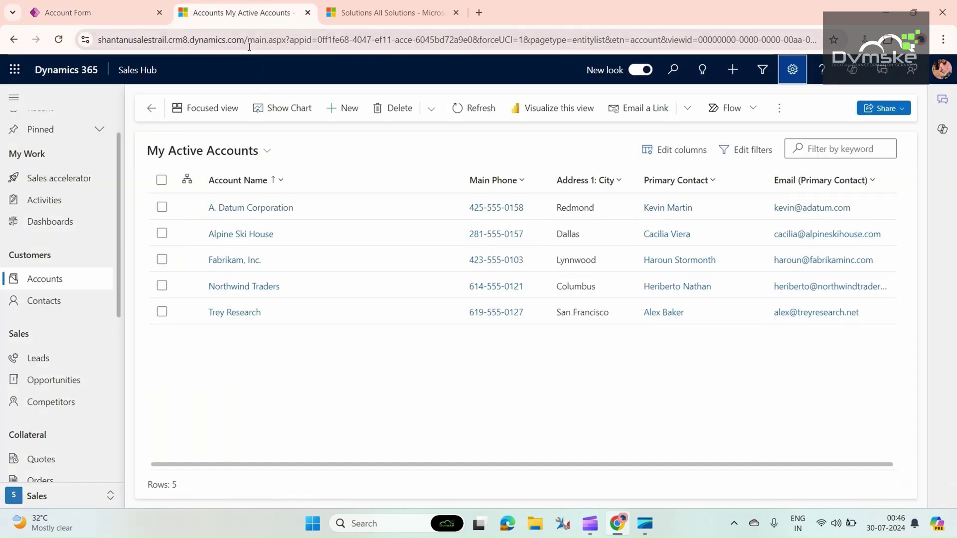
{"action": "left_click", "coordinate": [257, 233]}
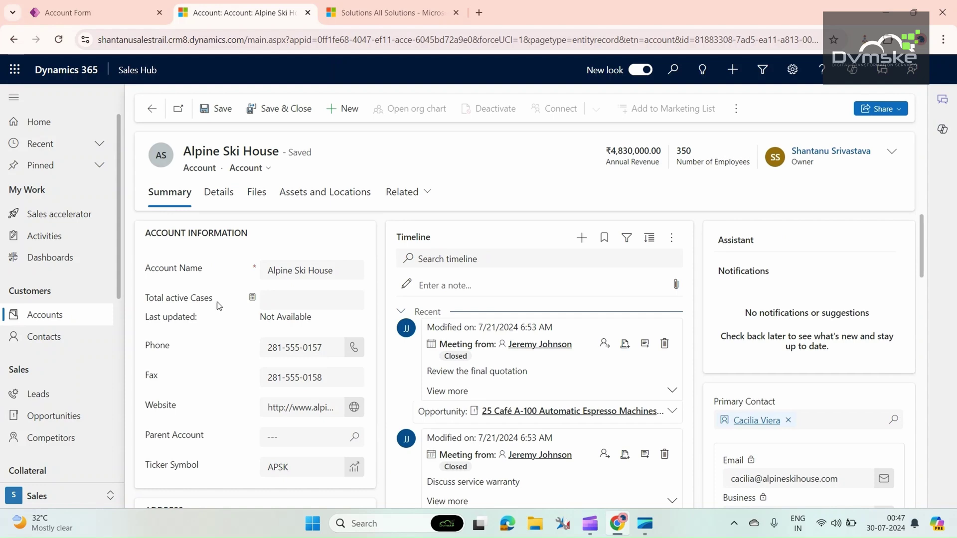
{"action": "left_click", "coordinate": [253, 299]}
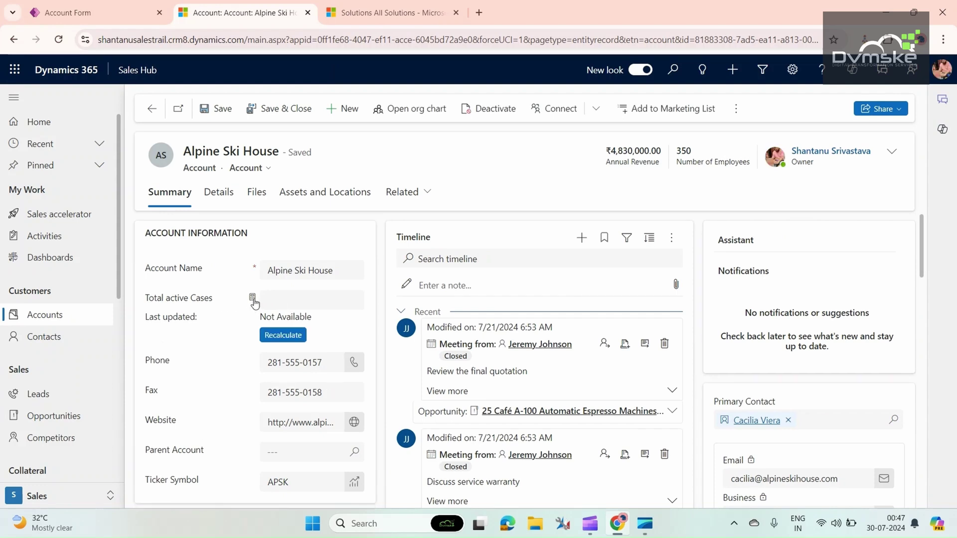
{"action": "left_click", "coordinate": [274, 337]}
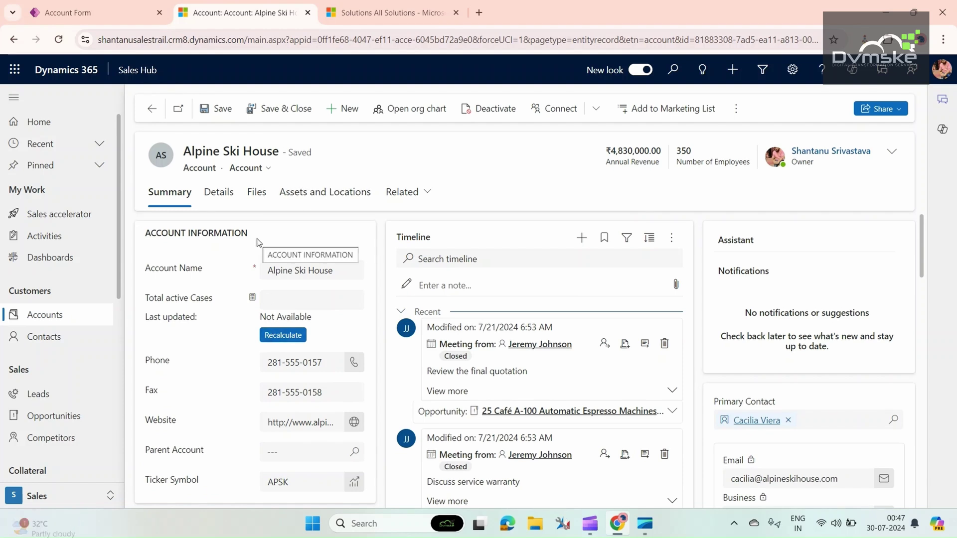
{"action": "left_click", "coordinate": [283, 338]}
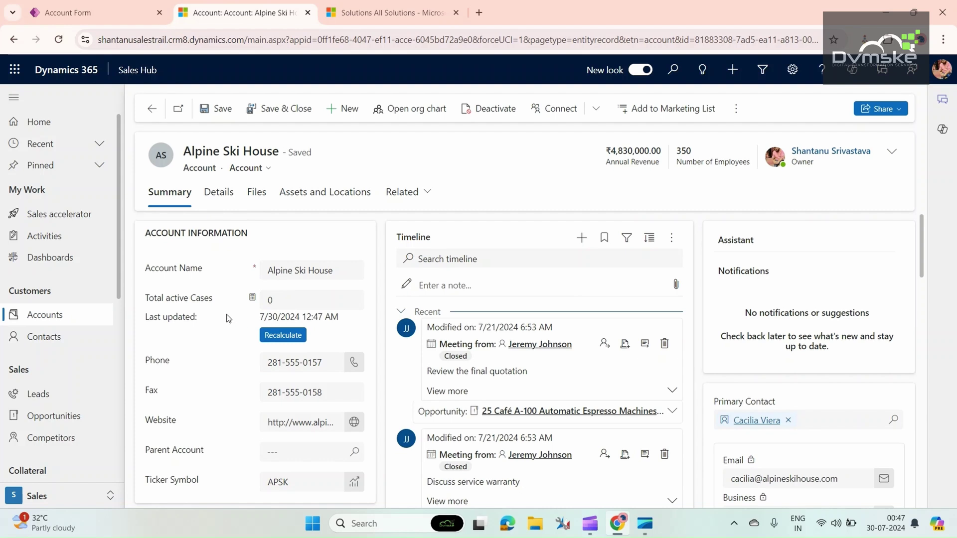
- Start a new case titled 'Test1.1'
{"action": "scroll", "coordinate": [58, 299], "scroll_direction": "down", "scroll_amount": 5}
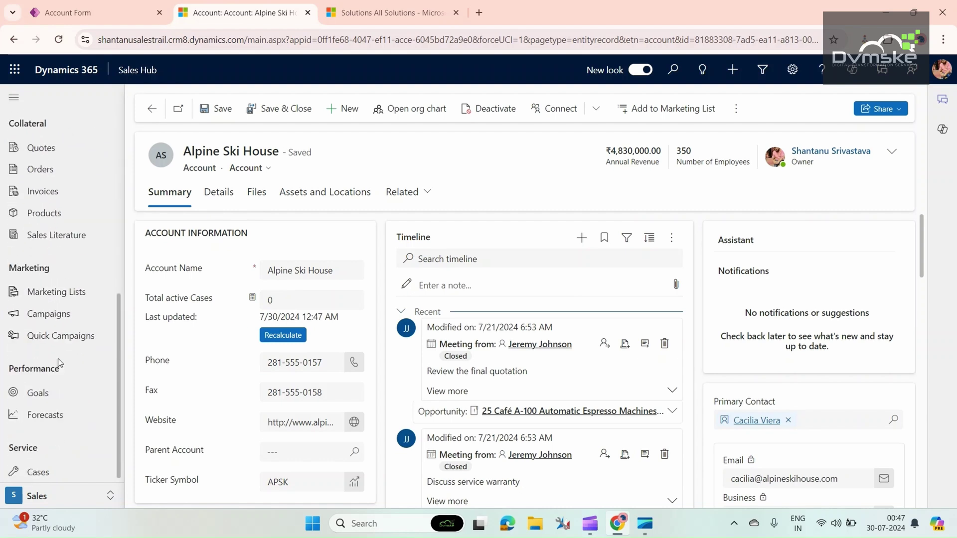
{"action": "left_click", "coordinate": [58, 478]}
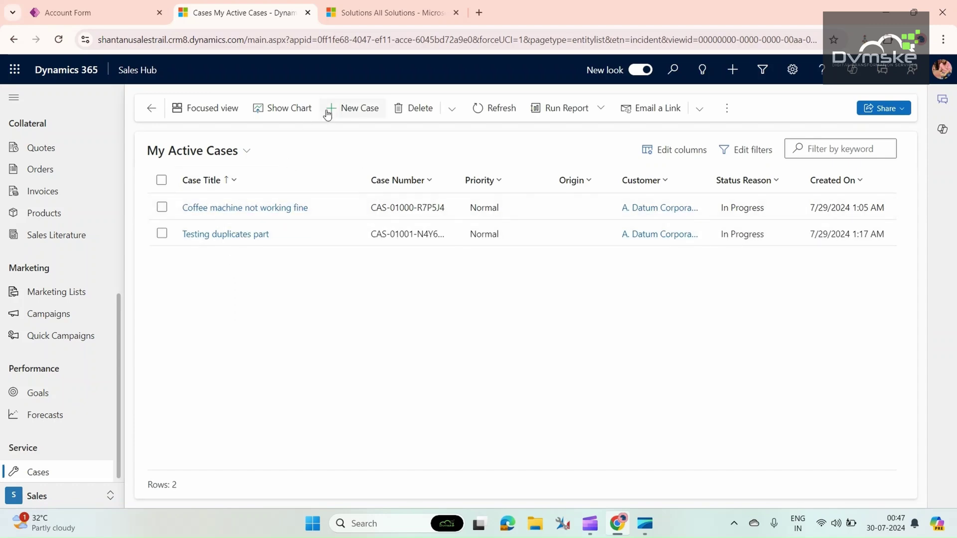
{"action": "left_click", "coordinate": [347, 109]}
{"action": "left_click", "coordinate": [250, 322]}
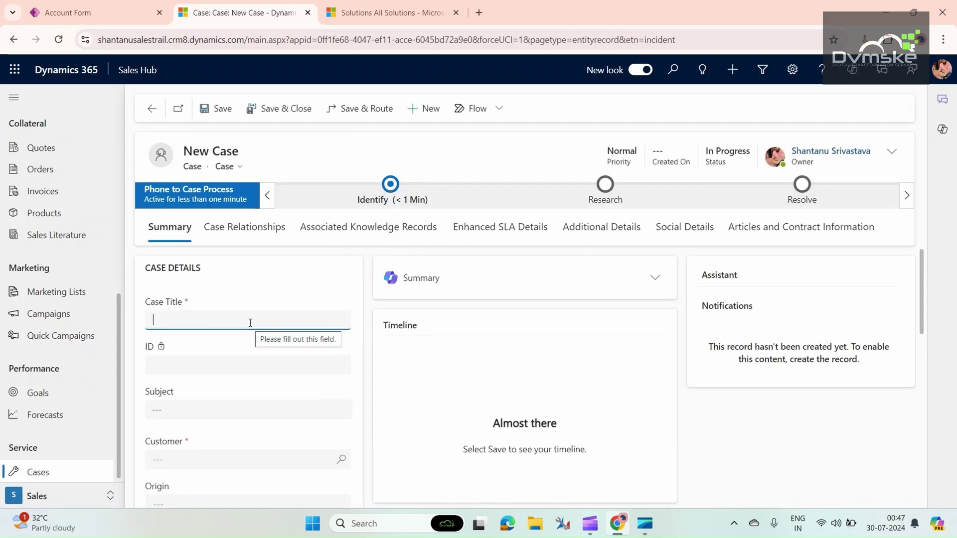
{"action": "type", "text": "Test1"}
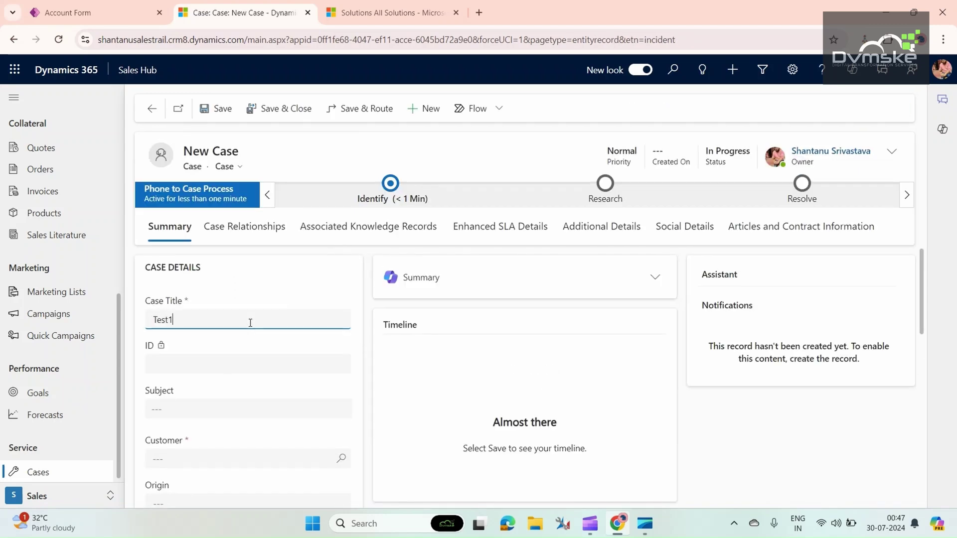
{"action": "type", "text": ".1"}
{"action": "key", "text": "Tab"}
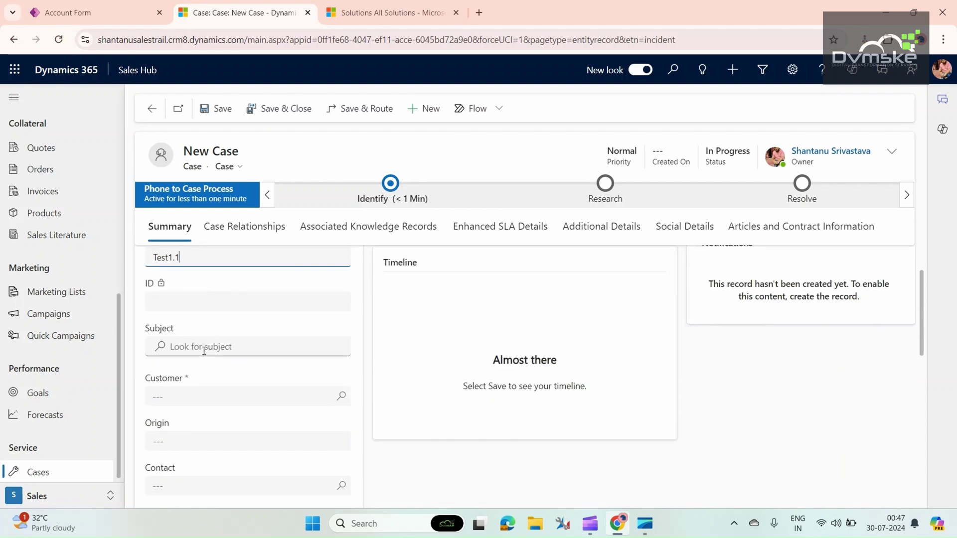
- Set the case Subject to Default Subject and Customer to Alpine Ski House, then save
{"action": "left_click", "coordinate": [158, 353]}
{"action": "left_click", "coordinate": [190, 365]}
{"action": "left_click", "coordinate": [341, 397]}
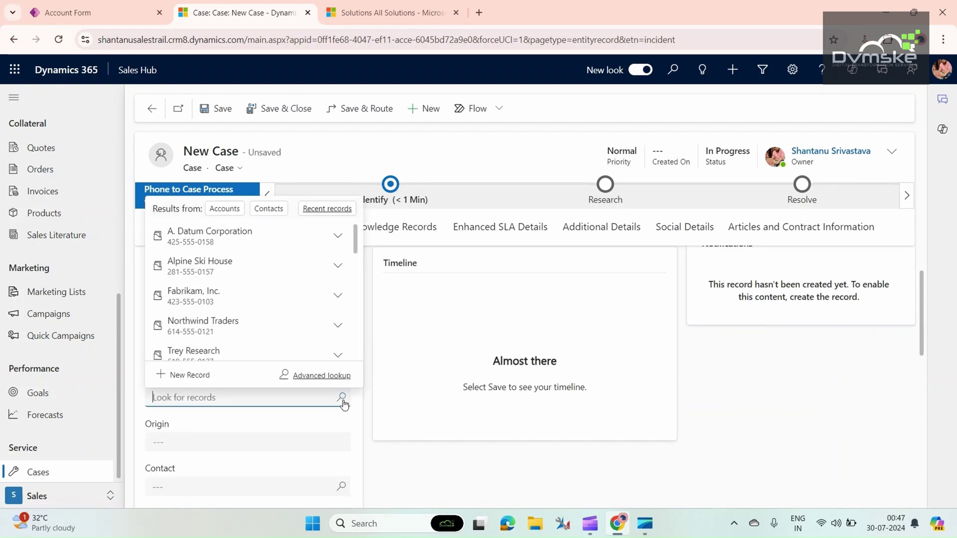
{"action": "left_click", "coordinate": [247, 269]}
{"action": "scroll", "coordinate": [364, 384], "scroll_direction": "down", "scroll_amount": 5}
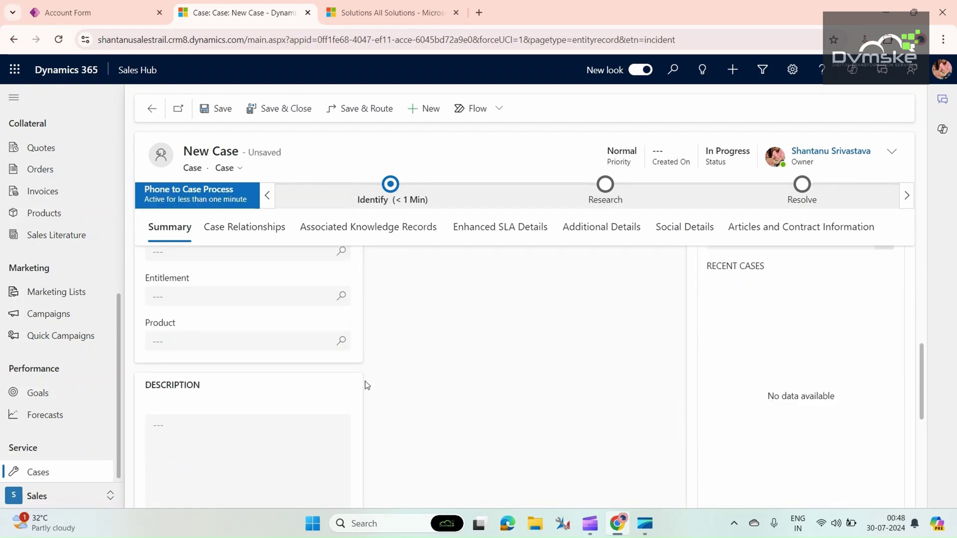
{"action": "scroll", "coordinate": [364, 385], "scroll_direction": "up", "scroll_amount": 8}
{"action": "left_click", "coordinate": [216, 110]}
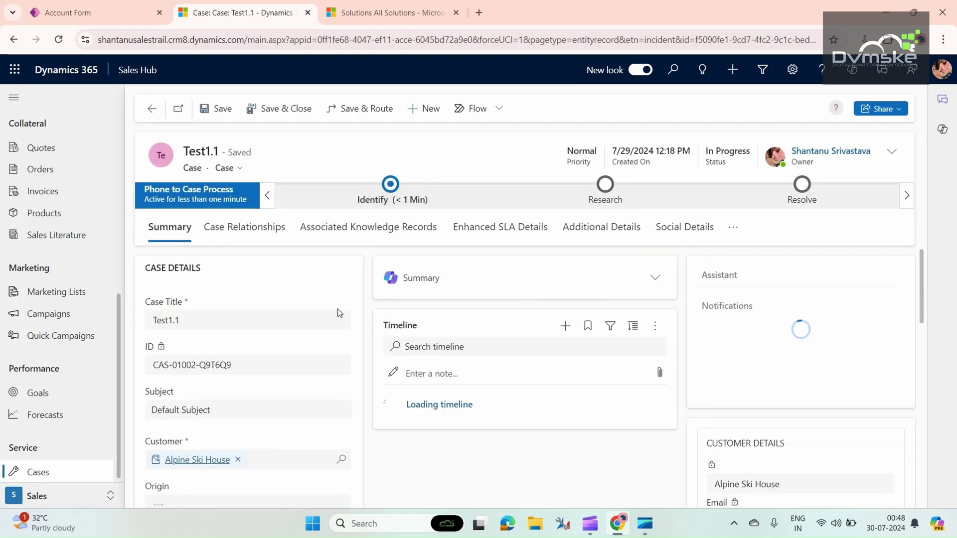
- Recalculate Total active Cases on the Alpine Ski House account, now reading 1
{"action": "left_click", "coordinate": [145, 116]}
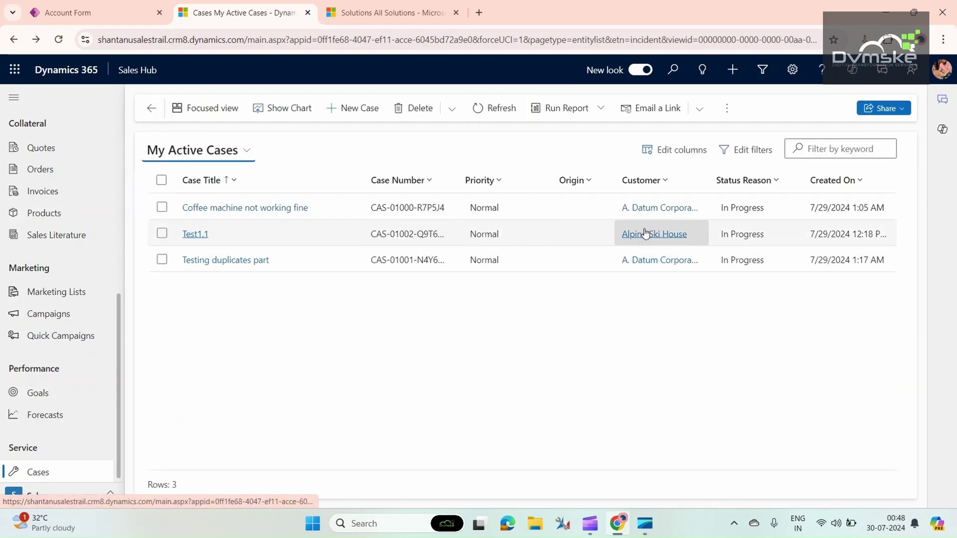
{"action": "scroll", "coordinate": [75, 294], "scroll_direction": "up", "scroll_amount": 6}
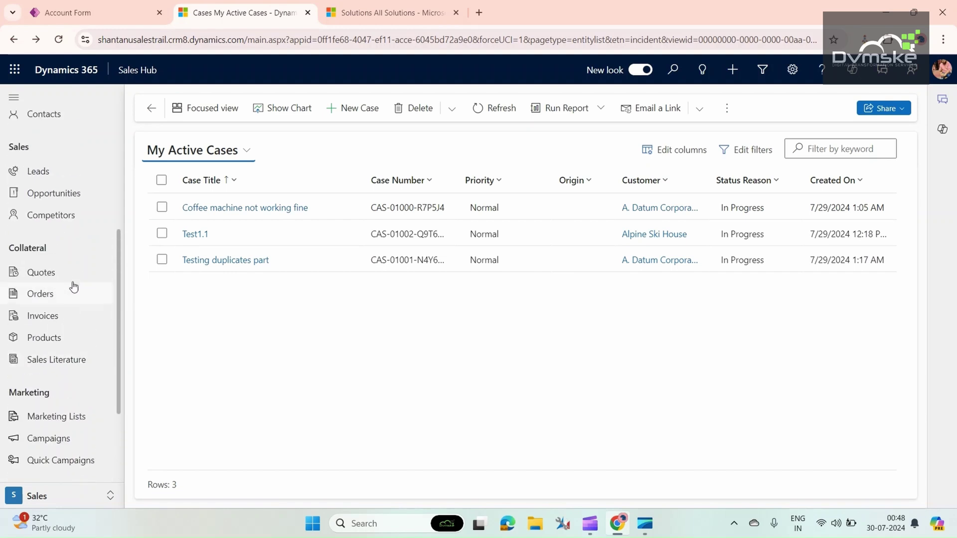
{"action": "left_click", "coordinate": [81, 282]}
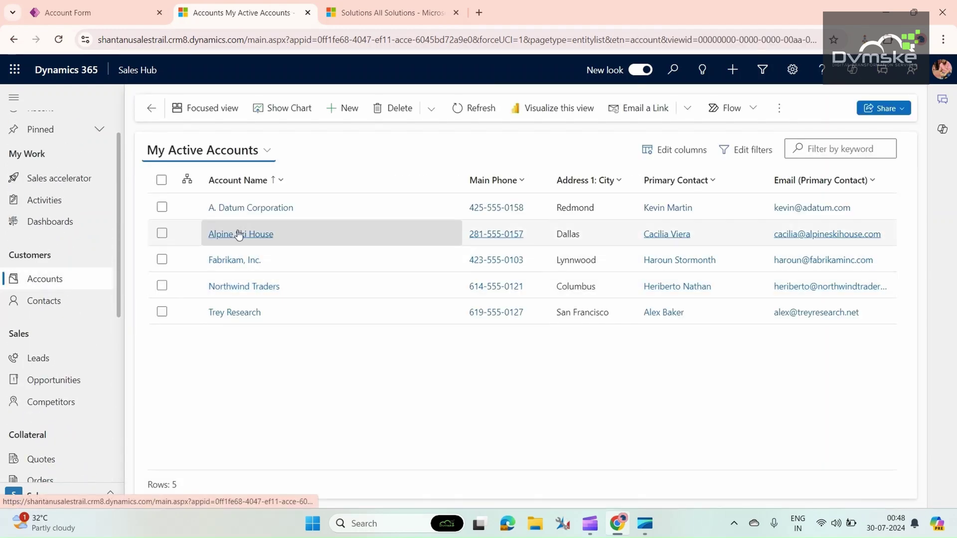
{"action": "left_click", "coordinate": [231, 175]}
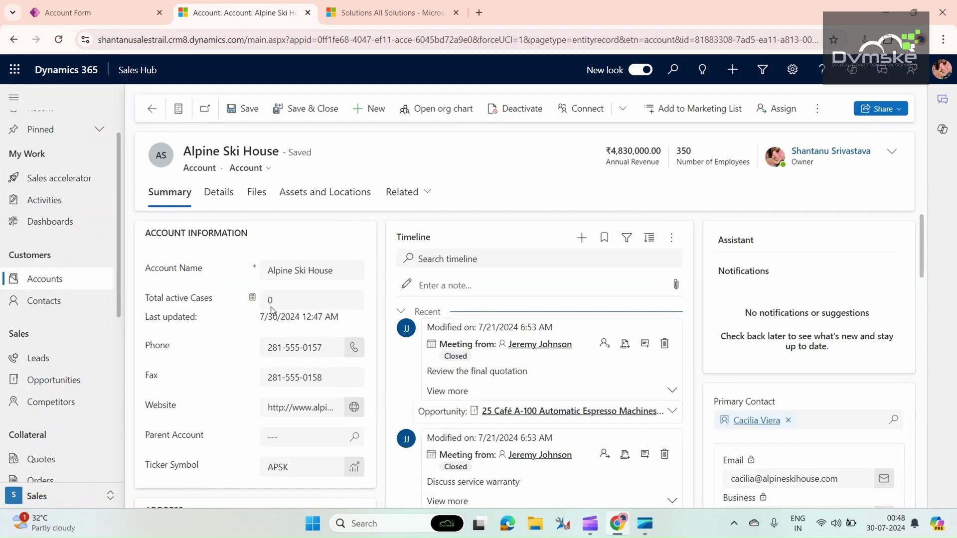
{"action": "left_click", "coordinate": [253, 299]}
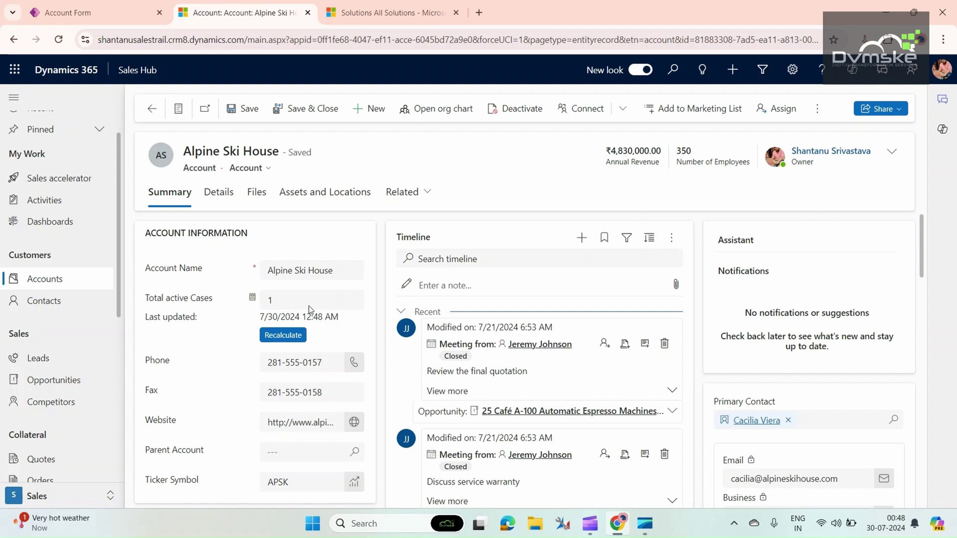
{"action": "scroll", "coordinate": [73, 319], "scroll_direction": "down", "scroll_amount": 5}
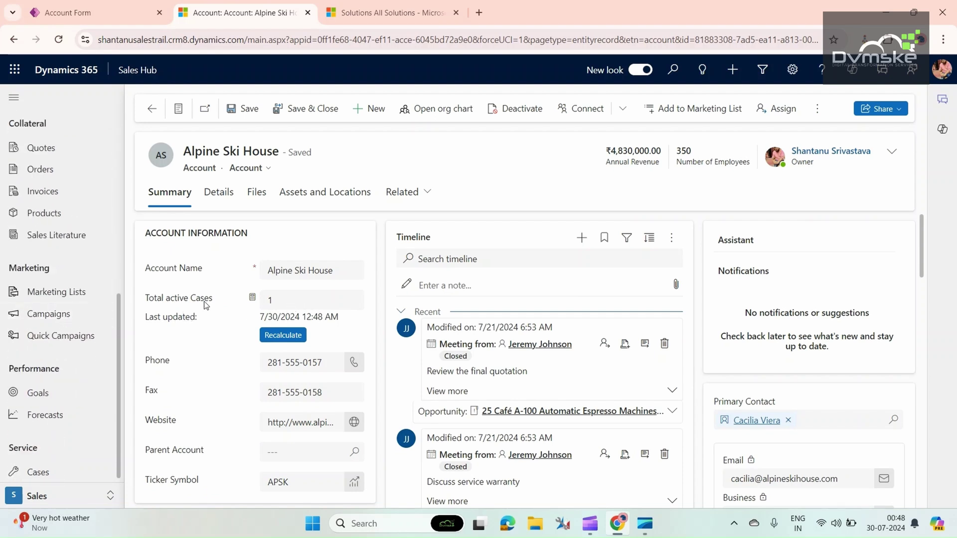
- Create case 'test2.0' with Default Subject and customer Alpine Ski House, then save and close
{"action": "left_click", "coordinate": [40, 473]}
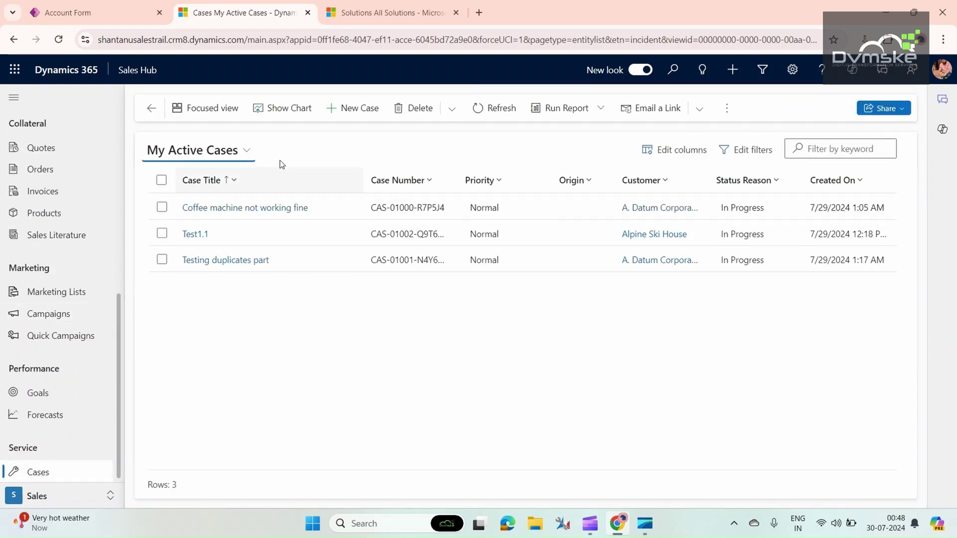
{"action": "left_click", "coordinate": [348, 107]}
{"action": "left_click", "coordinate": [237, 319]}
{"action": "type", "text": "test"}
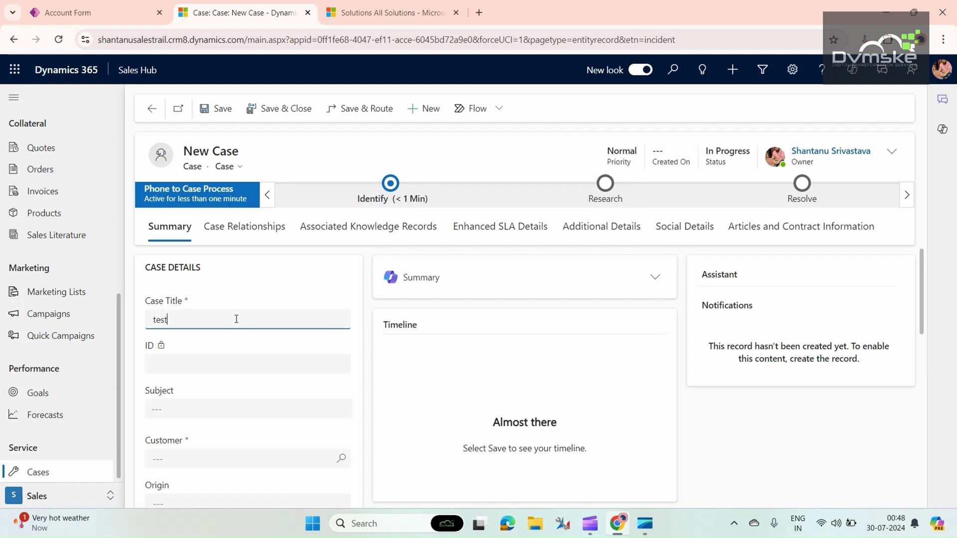
{"action": "type", "text": "20"}
{"action": "scroll", "coordinate": [234, 343], "scroll_direction": "down", "scroll_amount": 1}
{"action": "left_click", "coordinate": [235, 347]}
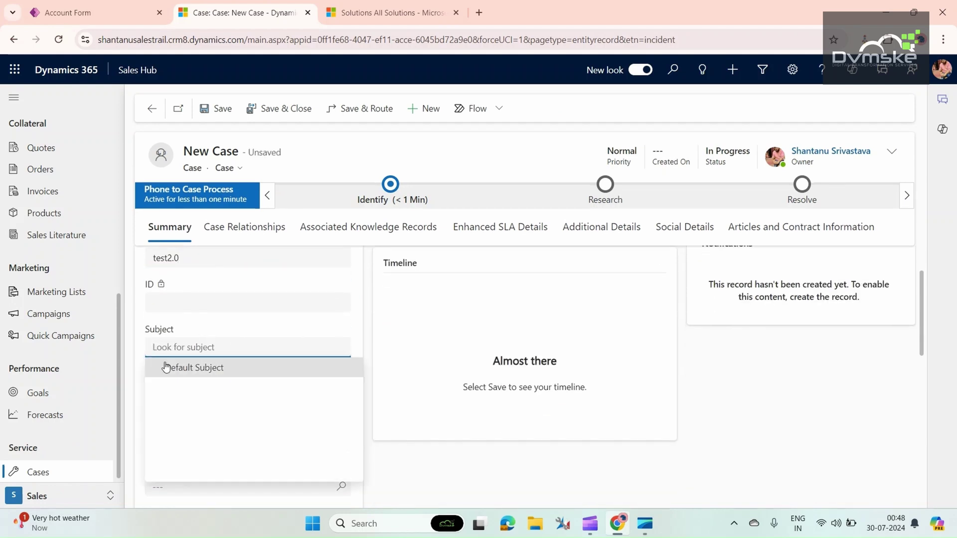
{"action": "left_click", "coordinate": [164, 366]}
{"action": "left_click", "coordinate": [299, 399]}
{"action": "left_click", "coordinate": [223, 262]}
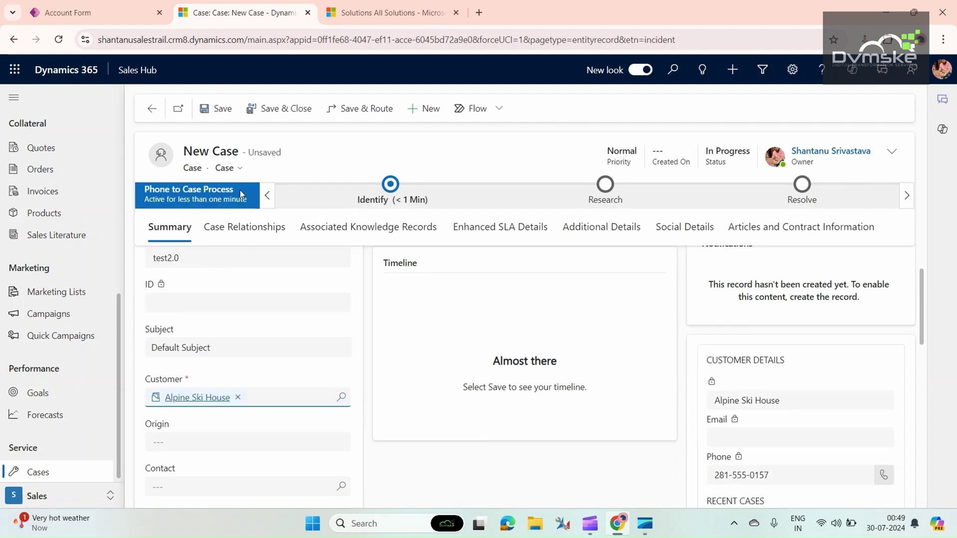
{"action": "left_click", "coordinate": [273, 110]}
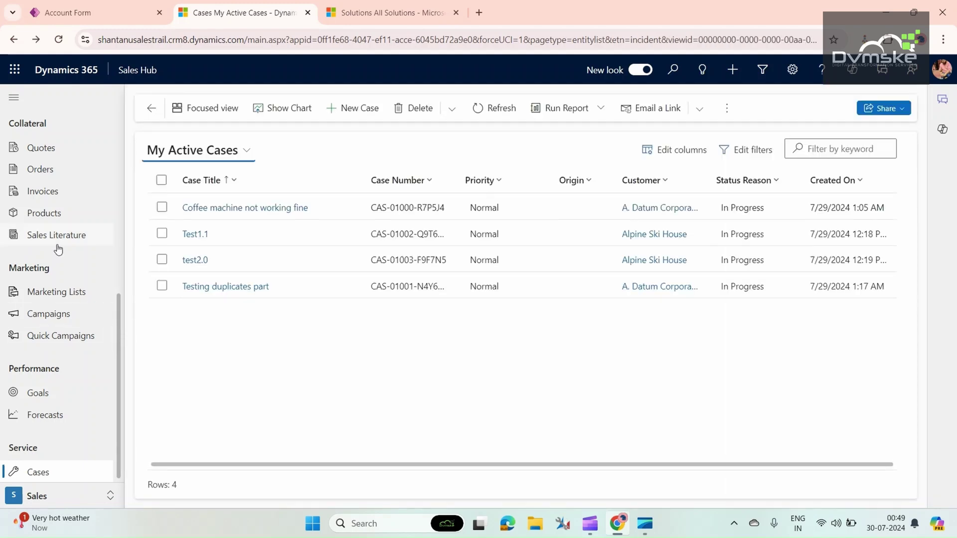
- Recalculate Total active Cases on the Alpine Ski House account, now reading 2
{"action": "scroll", "coordinate": [60, 247], "scroll_direction": "up", "scroll_amount": 2}
{"action": "left_click", "coordinate": [64, 313]}
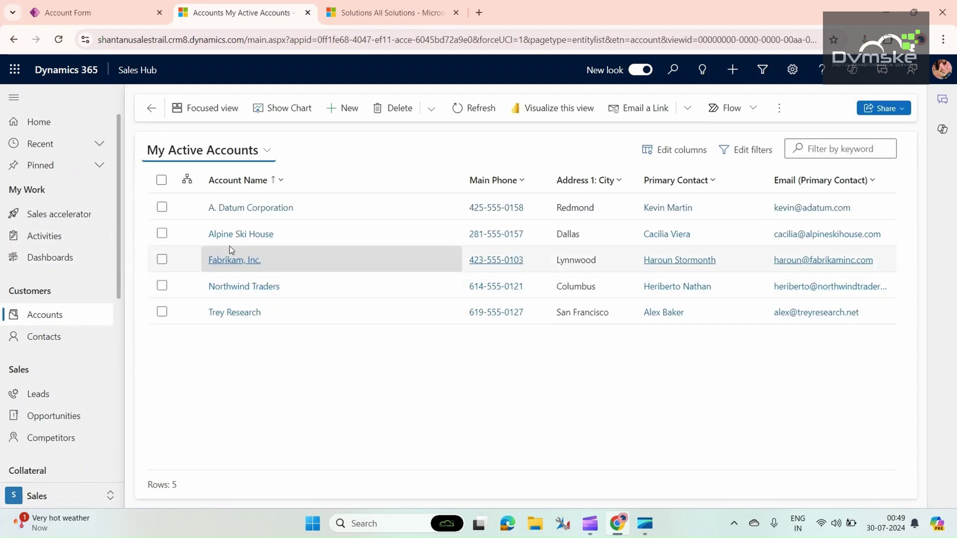
{"action": "left_click", "coordinate": [229, 252]}
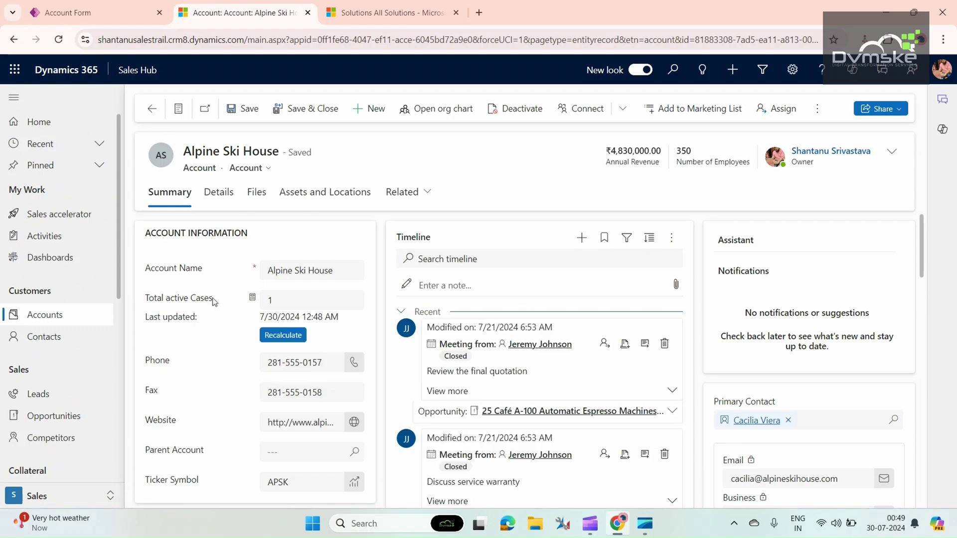
{"action": "left_click", "coordinate": [283, 337]}
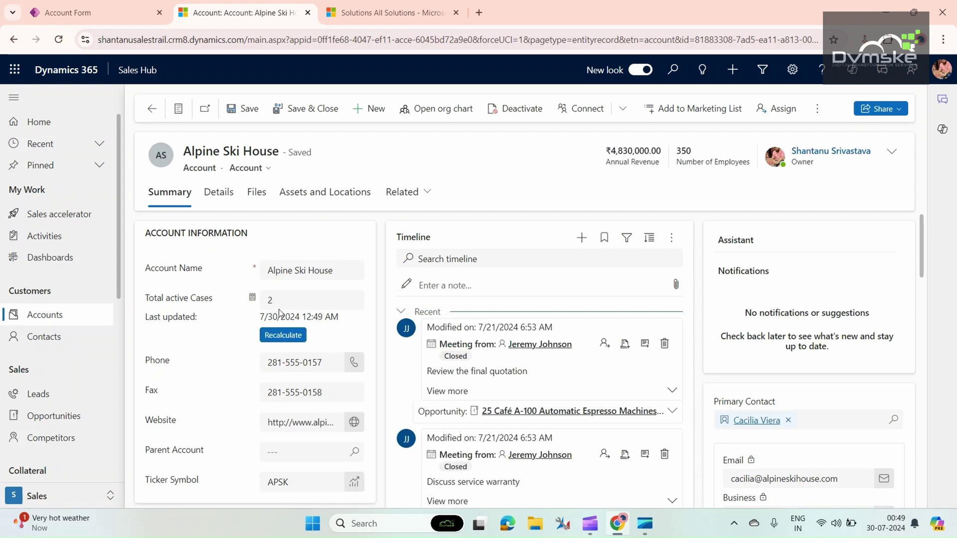